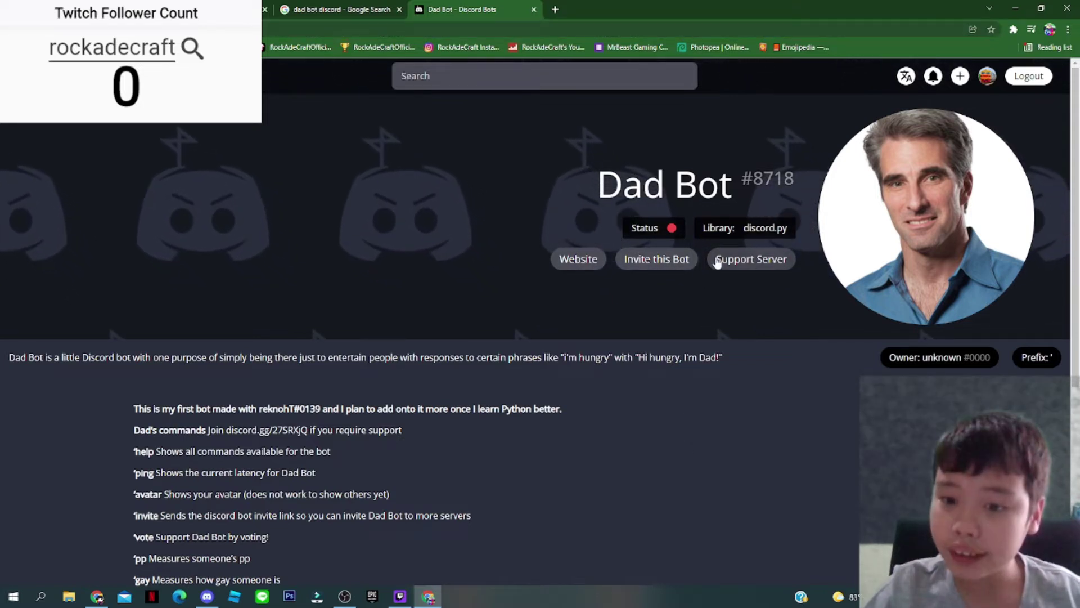
Step: Invite Dad Bot to ROCKADECRAFT OFFICIAL SUSSY SERVER, authorize its permissions, and pass the hCaptcha
{"action": "left_click", "coordinate": [665, 262]}
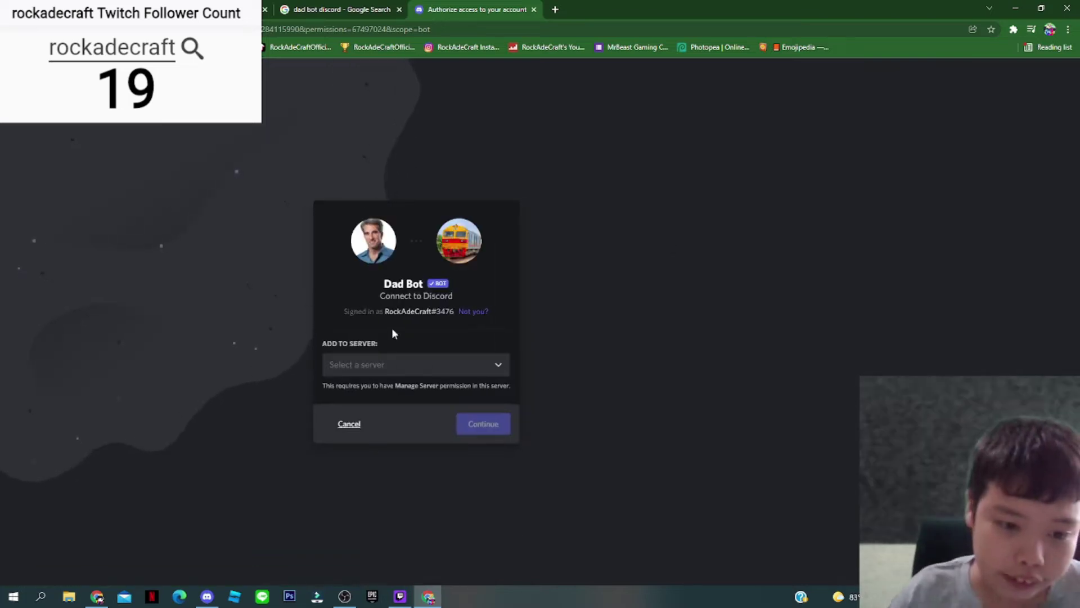
{"action": "left_click", "coordinate": [394, 376]}
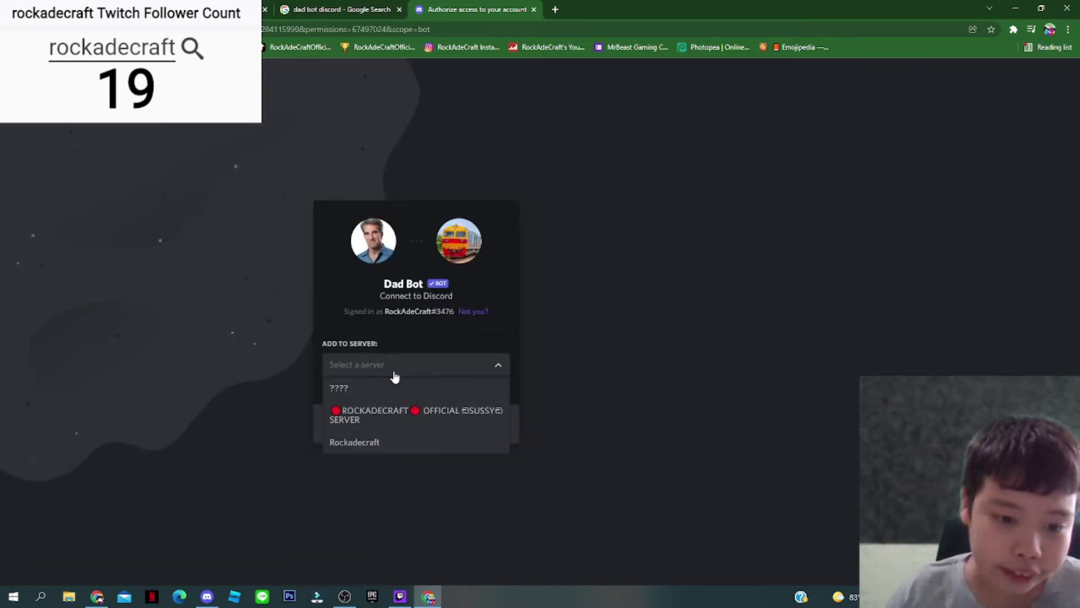
{"action": "left_click", "coordinate": [382, 409]}
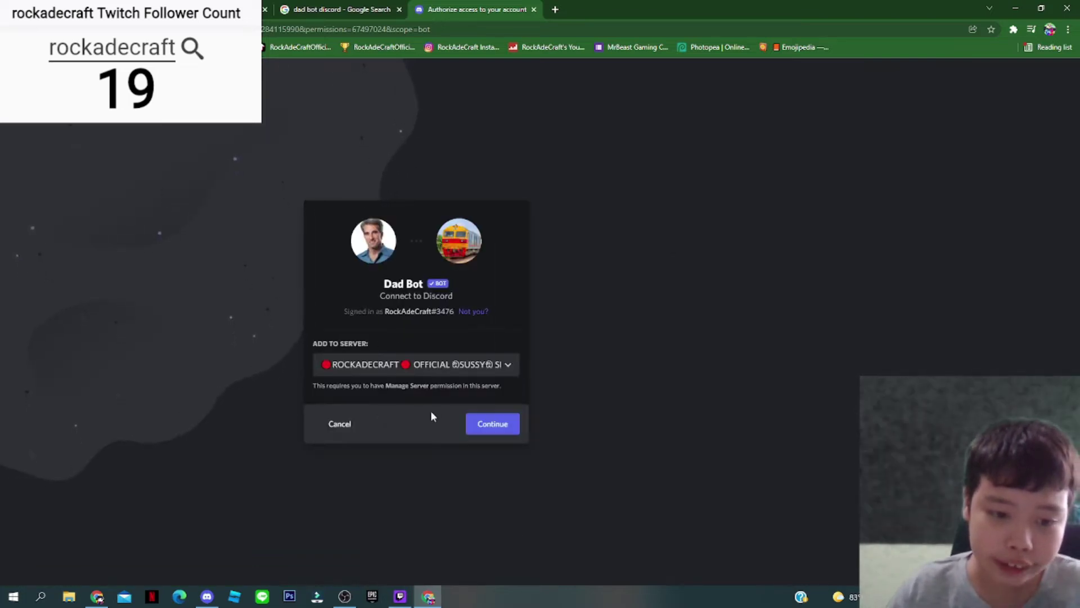
{"action": "left_click", "coordinate": [487, 424]}
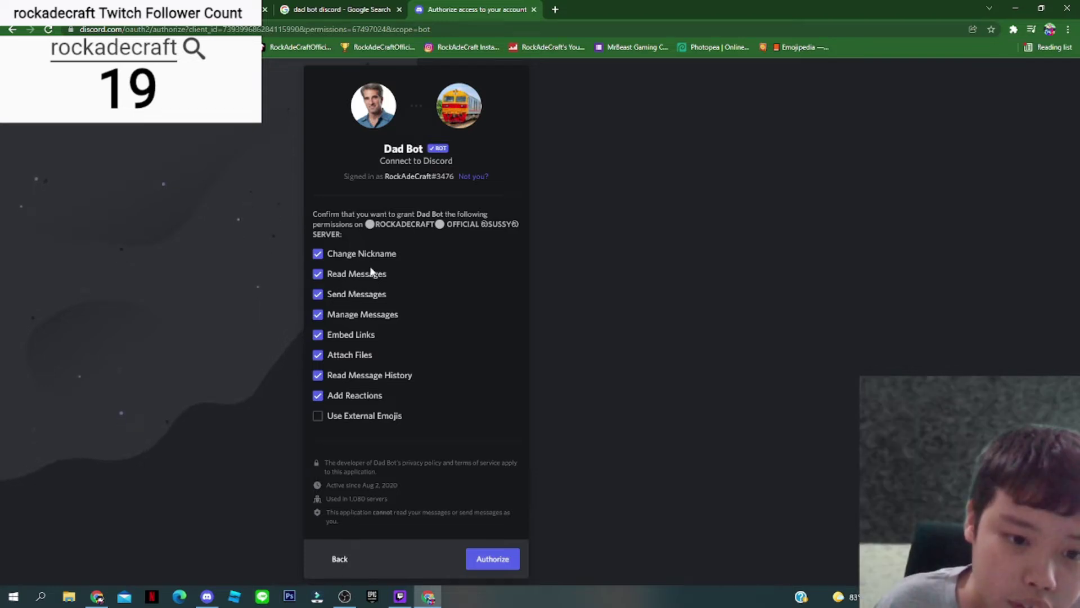
{"action": "left_click", "coordinate": [506, 566]}
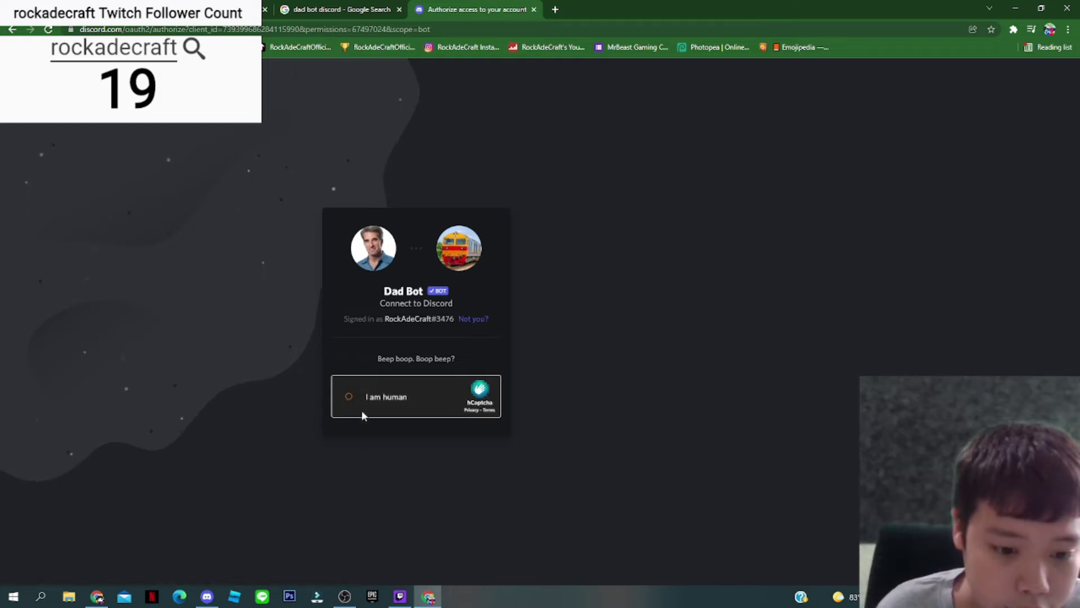
{"action": "left_click", "coordinate": [353, 397]}
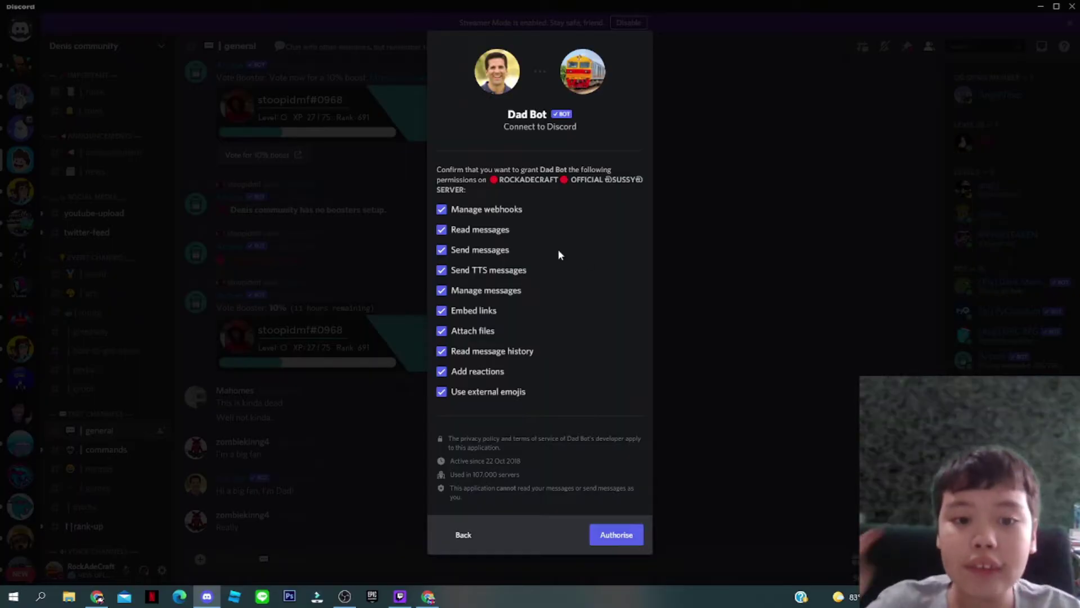
Step: Dismiss the extra authorization prompt, then ban Dad Bot from its member-list context menu
{"action": "key", "text": "Escape"}
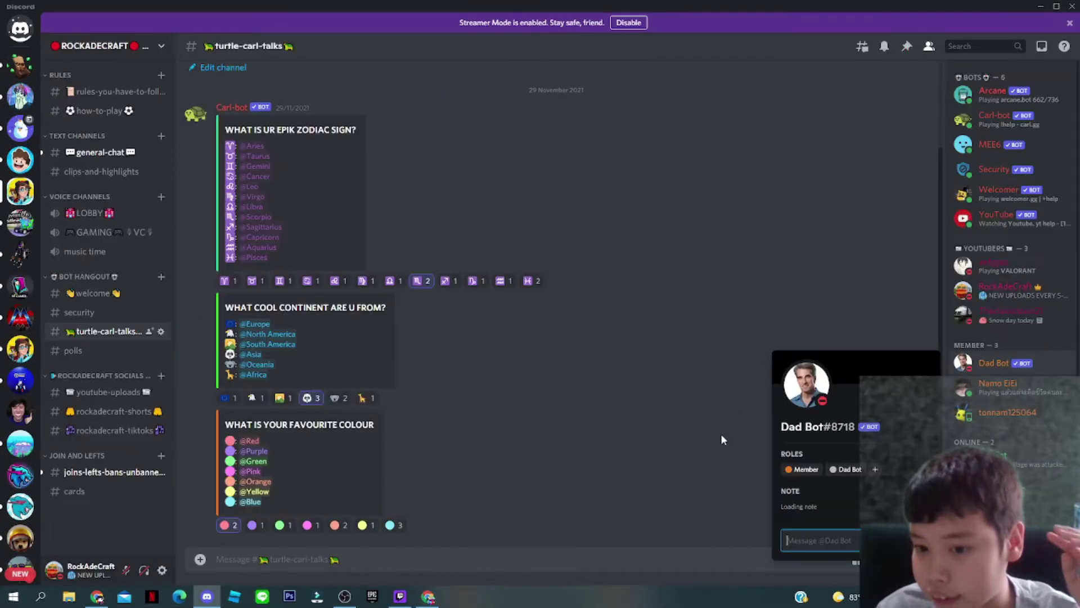
{"action": "left_click", "coordinate": [760, 384]}
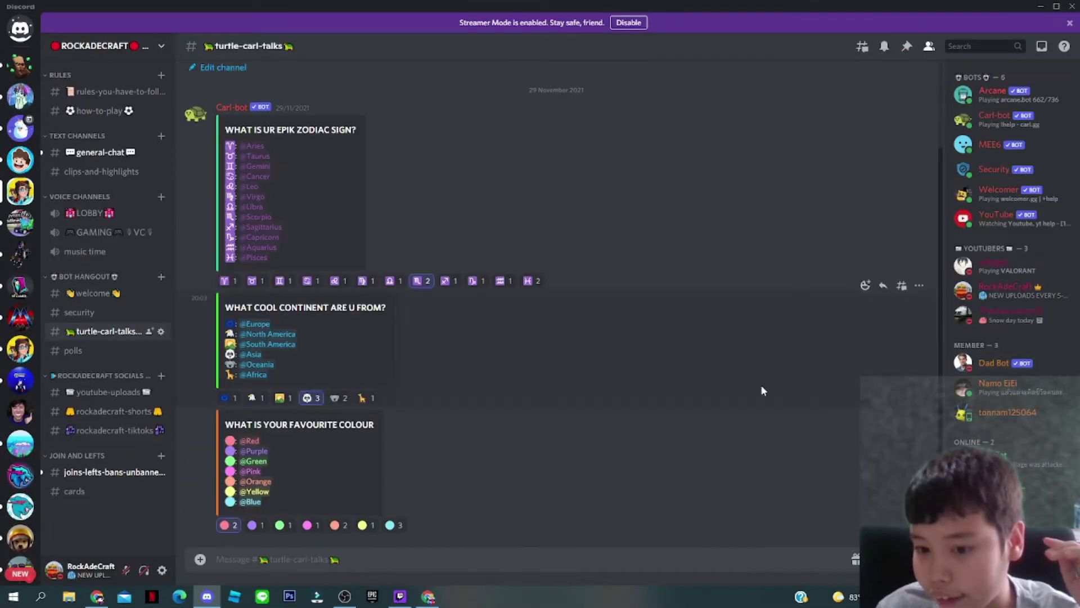
{"action": "right_click", "coordinate": [1060, 292]}
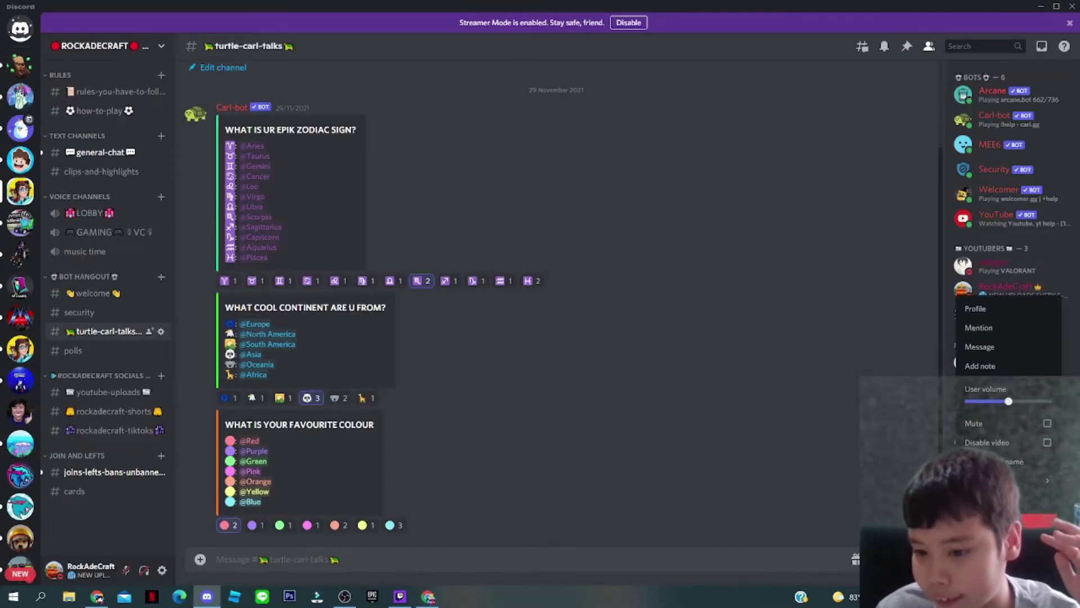
{"action": "left_click", "coordinate": [988, 518]}
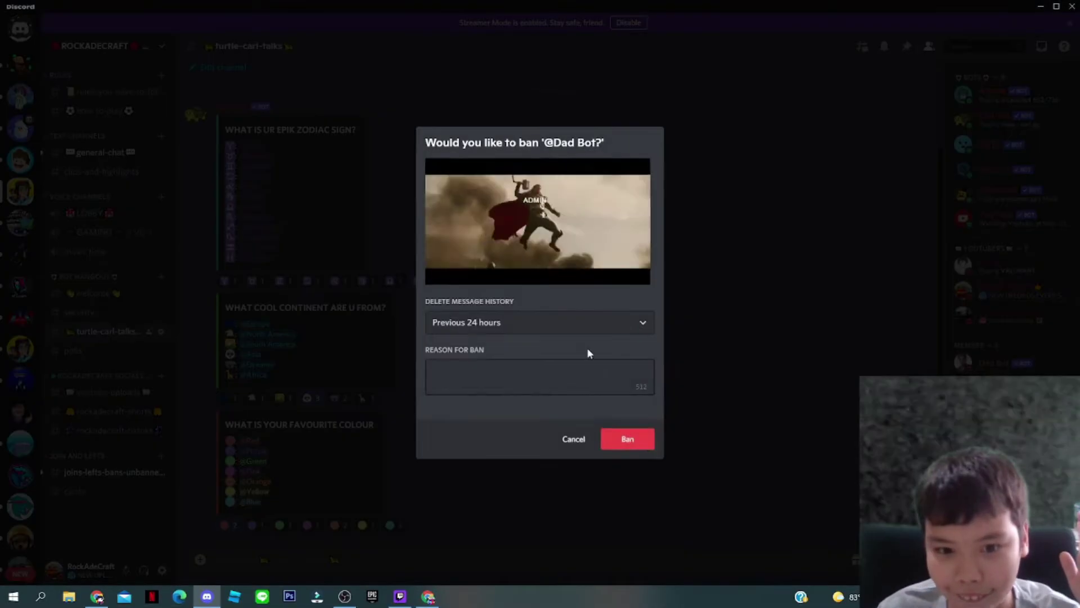
{"action": "left_click", "coordinate": [642, 440]}
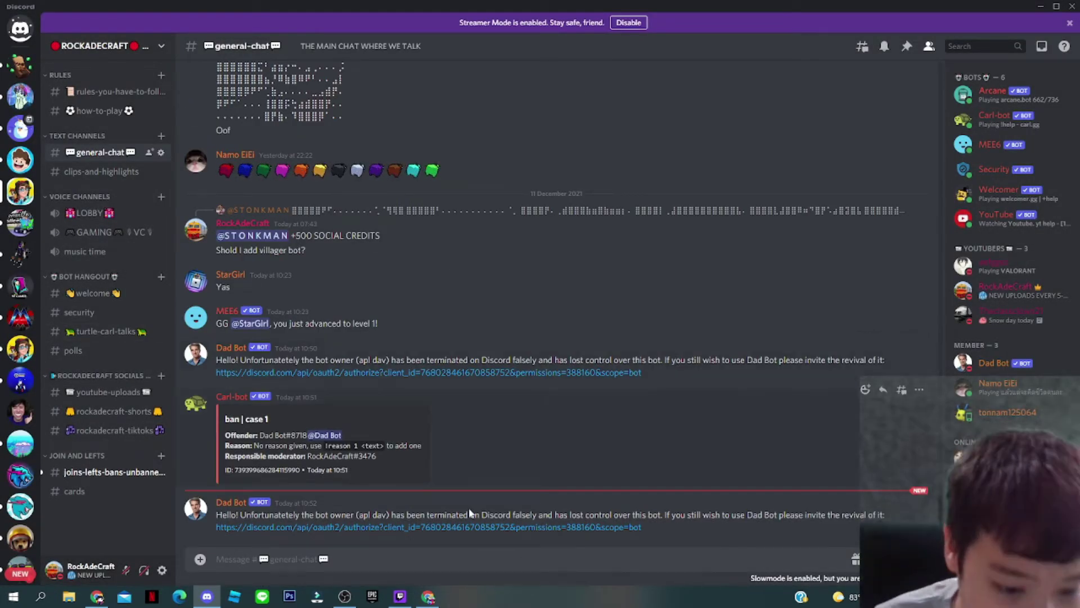
Step: Open the revival invite link in Dad Bot's termination notice
{"action": "left_click_drag", "start_coordinate": [431, 515], "coordinate": [564, 515]}
{"action": "left_click", "coordinate": [564, 514]}
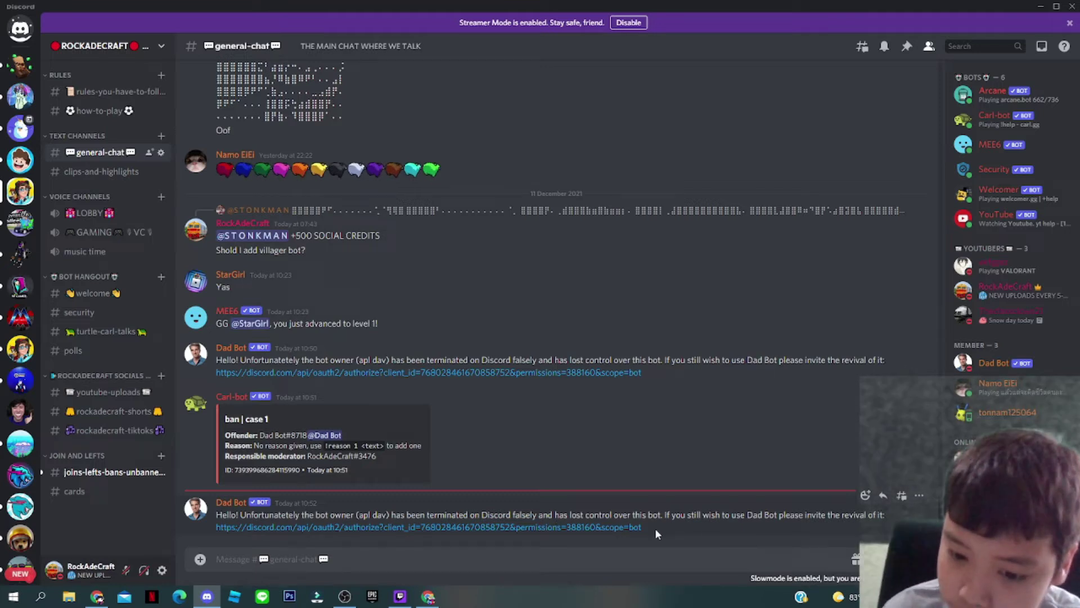
{"action": "left_click", "coordinate": [620, 527]}
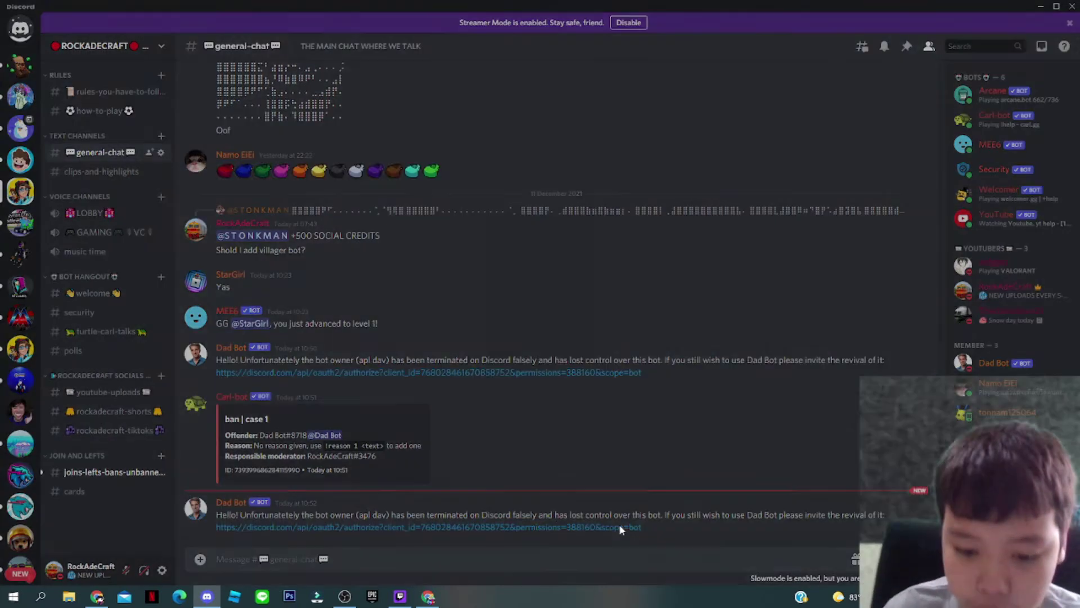
Step: Authorise Dad Bot on ROCKADECRAFT OFFICIAL with external emojis and embed links unticked
{"action": "left_click", "coordinate": [525, 333]}
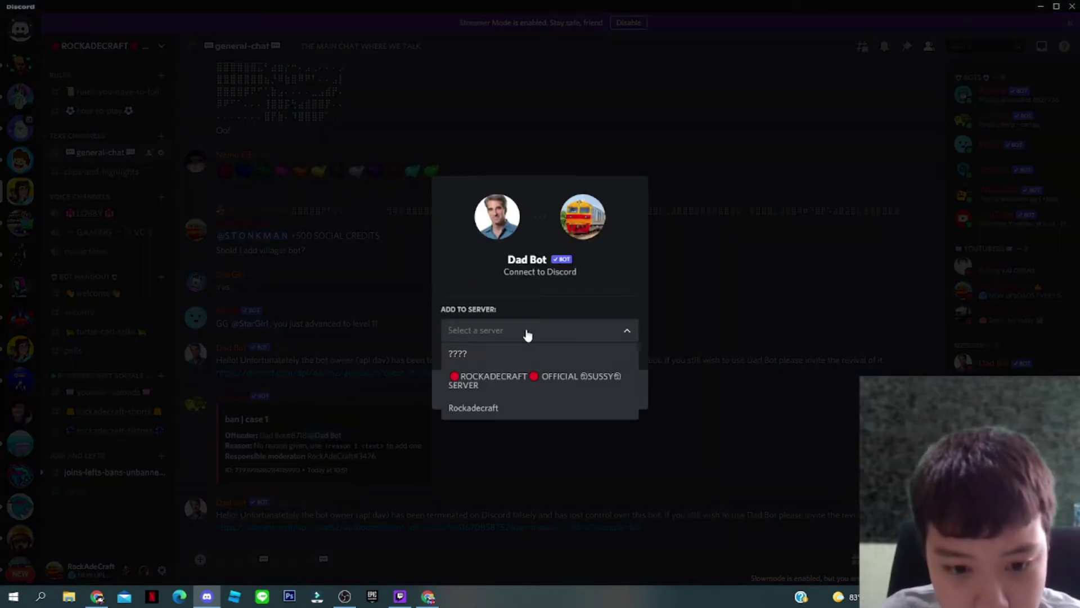
{"action": "left_click", "coordinate": [504, 380]}
{"action": "left_click", "coordinate": [601, 390]}
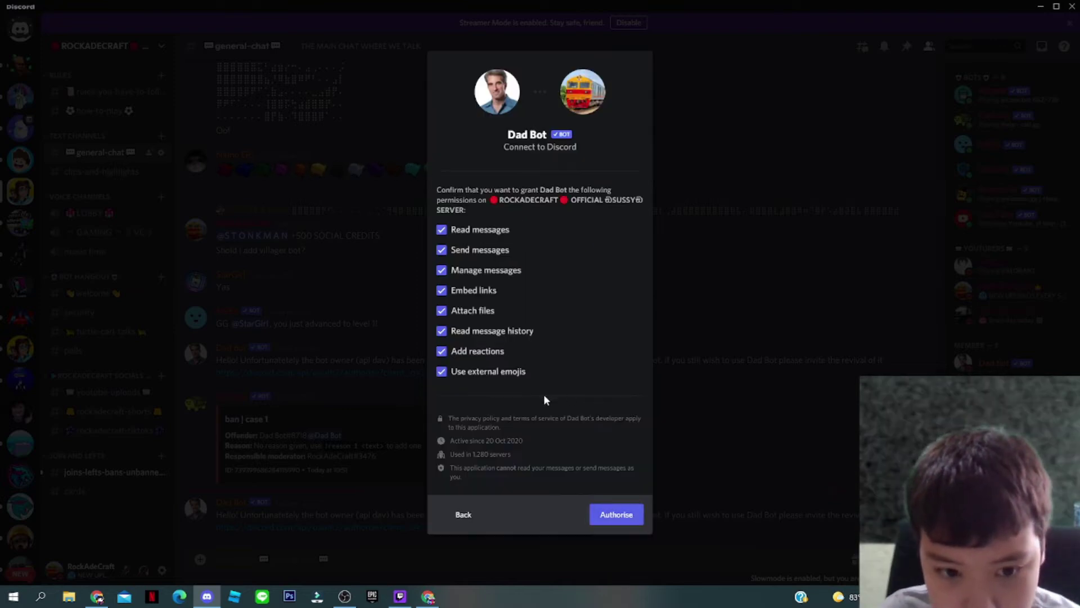
{"action": "left_click", "coordinate": [458, 372]}
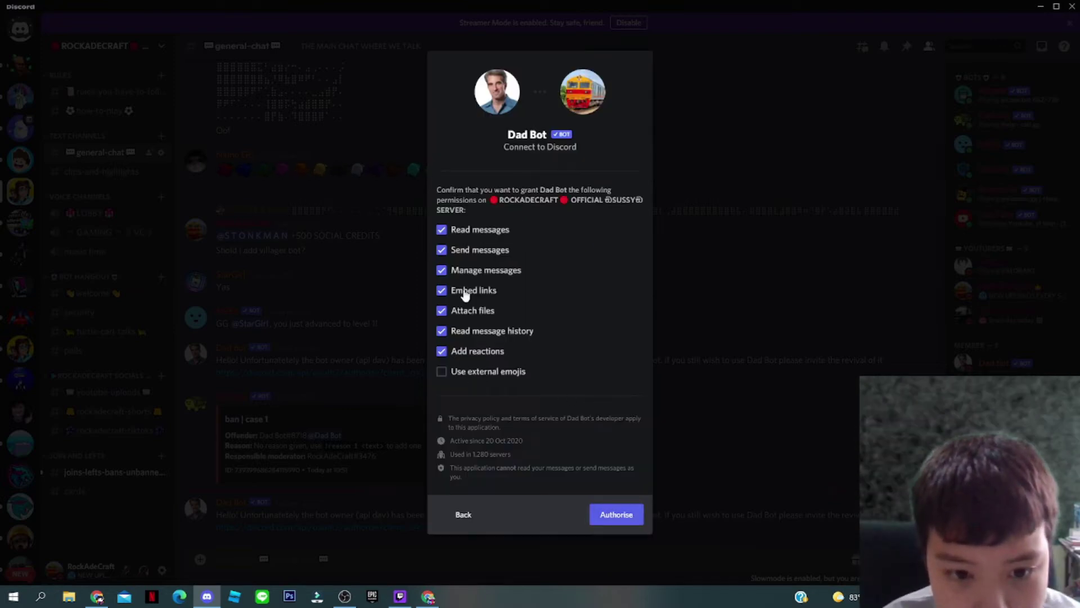
{"action": "left_click", "coordinate": [465, 291]}
{"action": "left_click", "coordinate": [615, 514]}
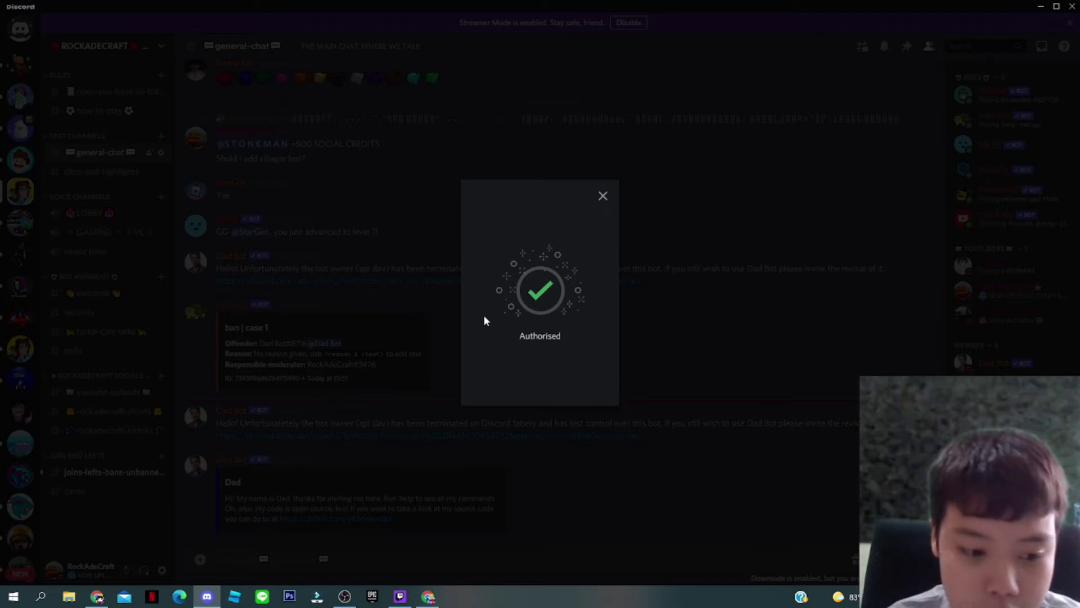
Step: Close the Authorised confirmation and read Dad Bot's welcome message in general chat
{"action": "left_click", "coordinate": [438, 309]}
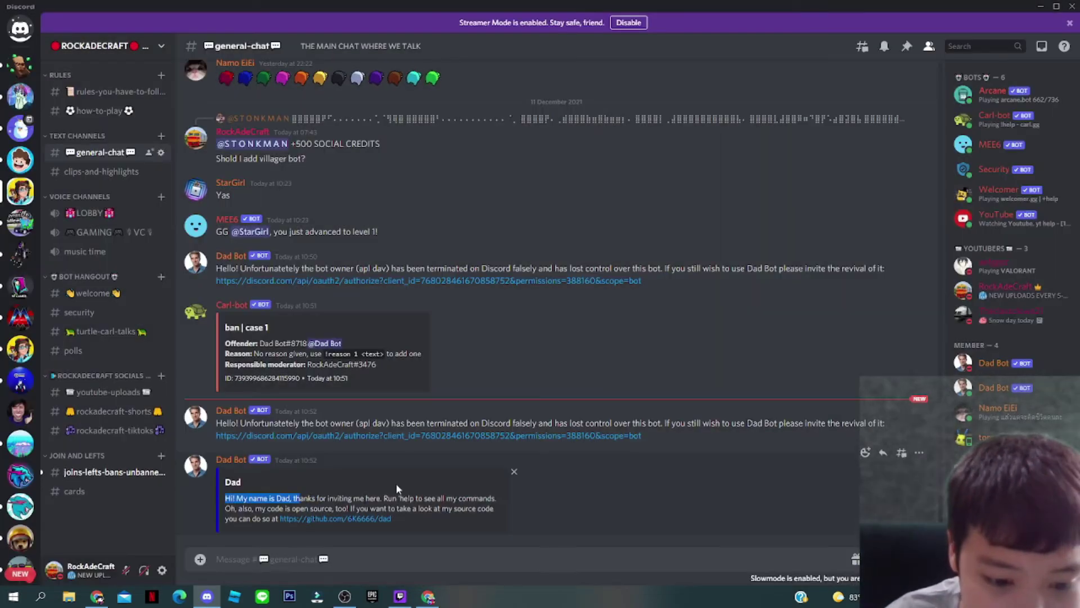
{"action": "left_click_drag", "start_coordinate": [377, 498], "coordinate": [422, 518]}
{"action": "left_click", "coordinate": [314, 527]}
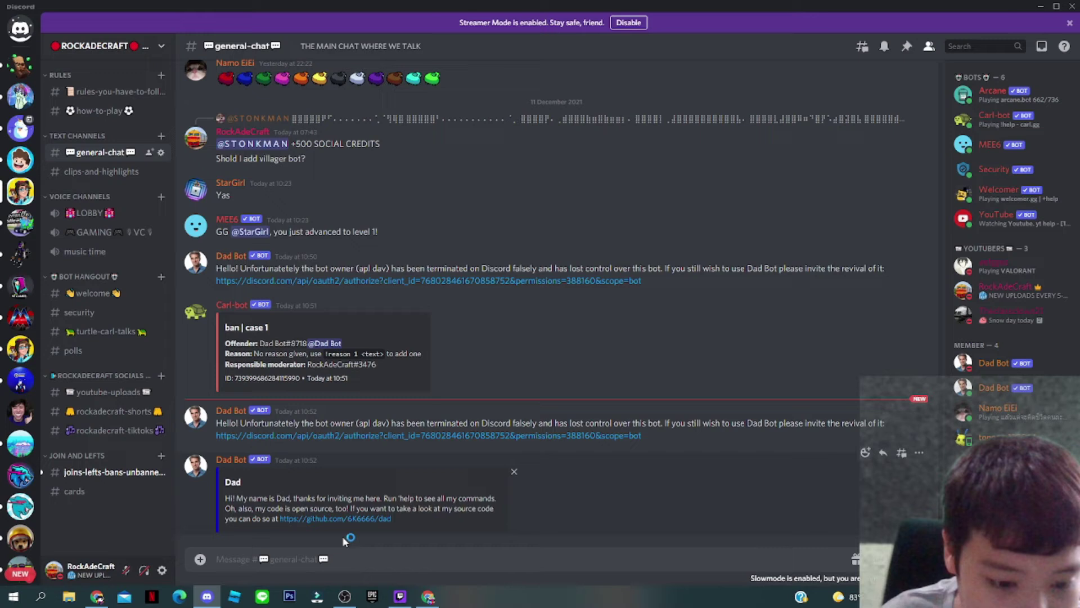
{"action": "left_click", "coordinate": [350, 598]}
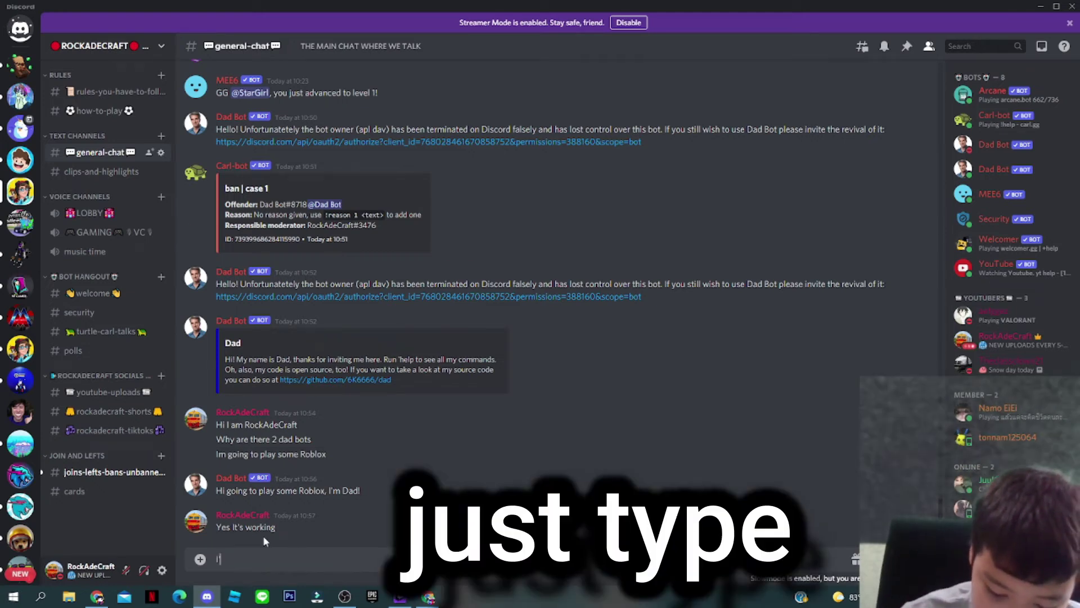
{"action": "type", "text": "I'm going"}
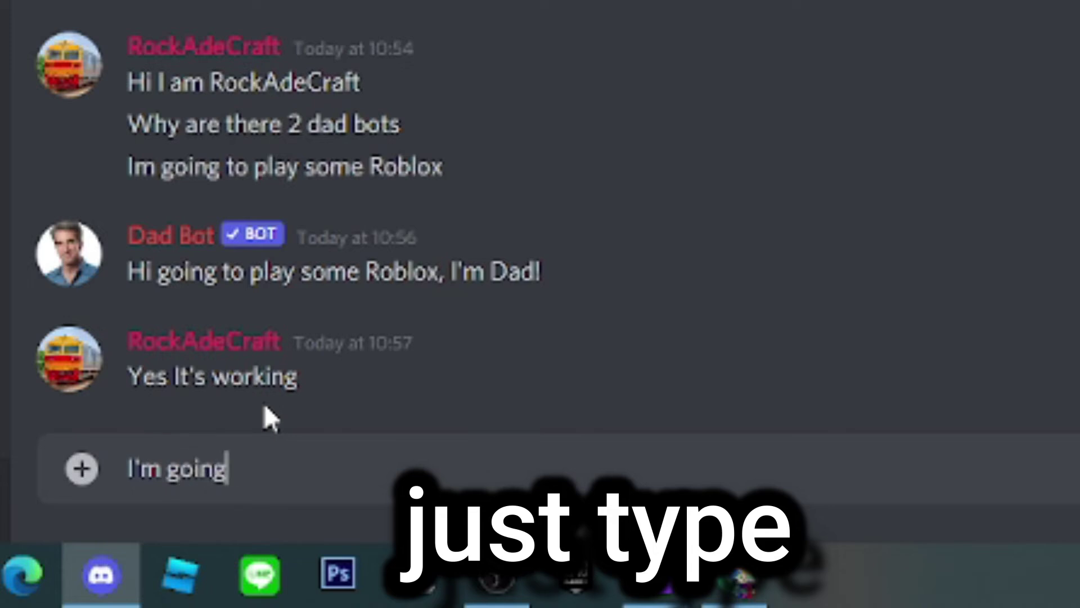
{"action": "type", "text": " to play"}
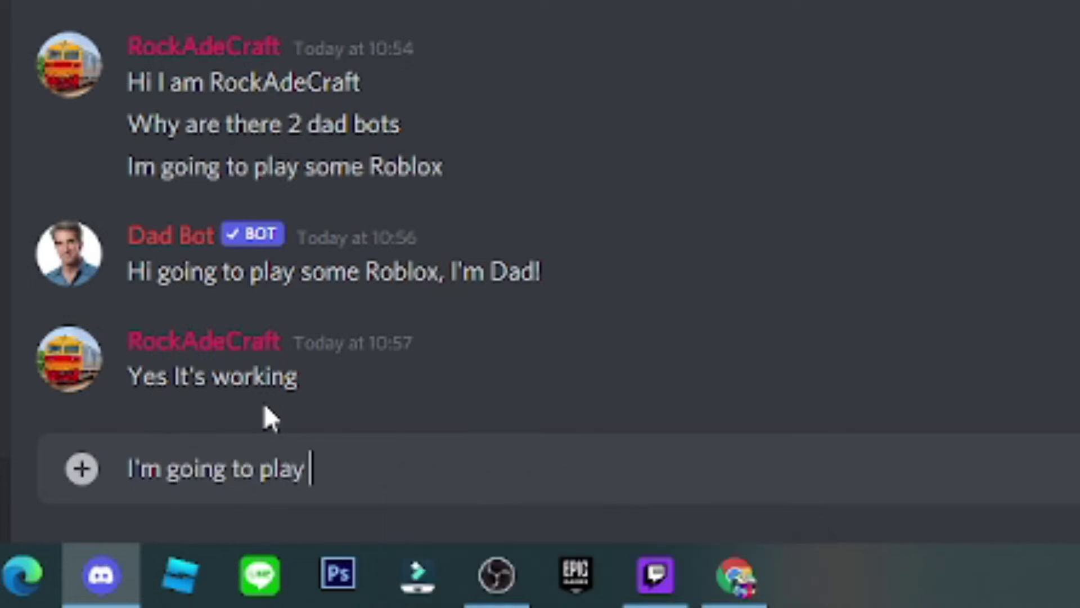
{"action": "type", "text": " some "}
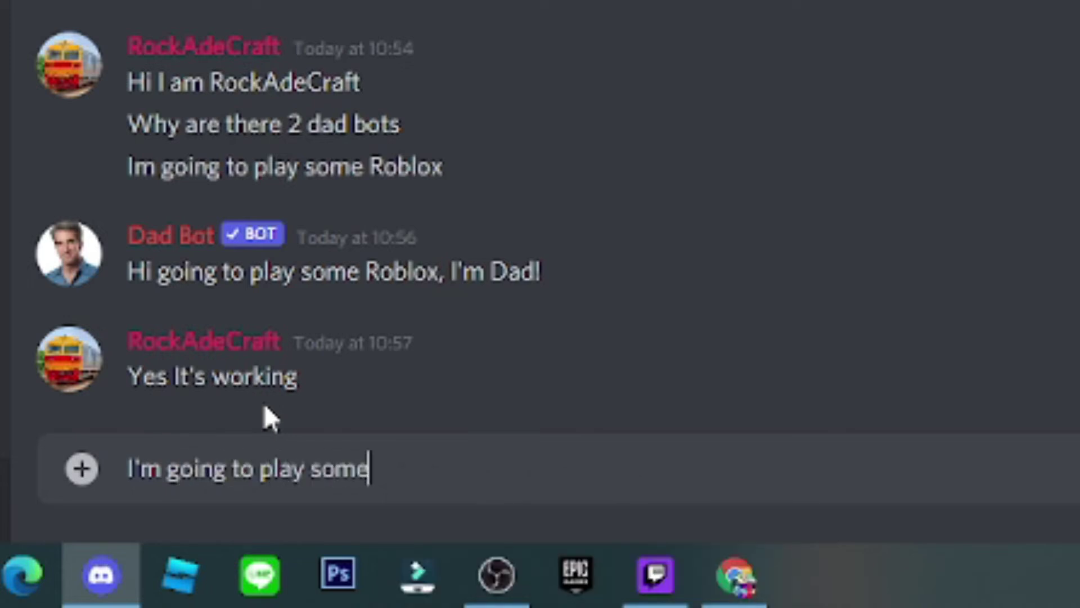
{"action": "type", "text": "Piigy"}
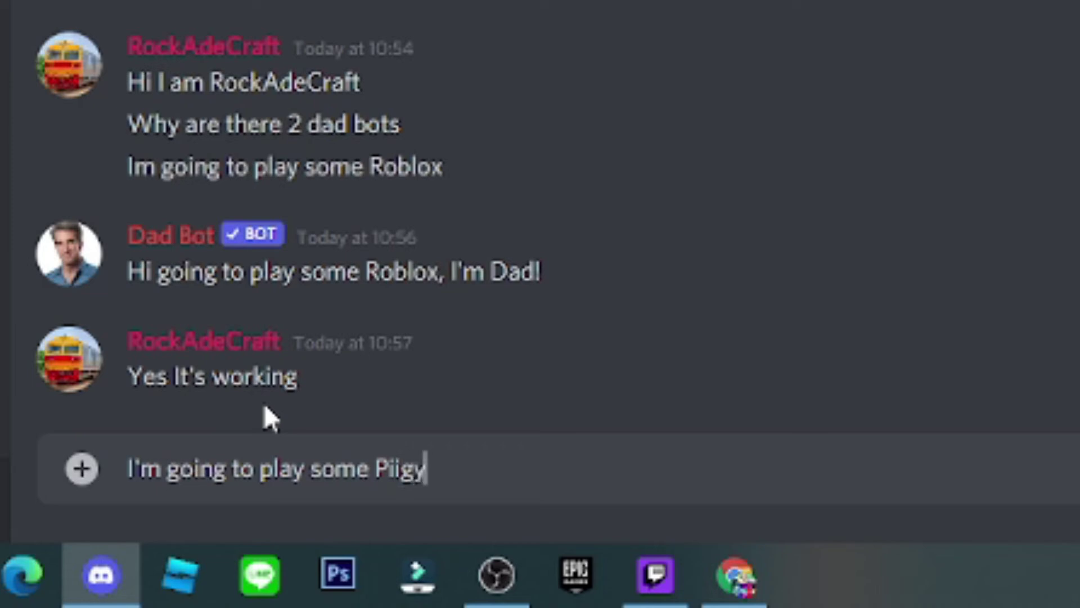
Step: Correct the typos in the 'I'm going to play some Piggy' message in general-chat
{"action": "key", "text": "BackSpace"}
{"action": "key", "text": "BackSpace"}
{"action": "key", "text": "BackSpace"}
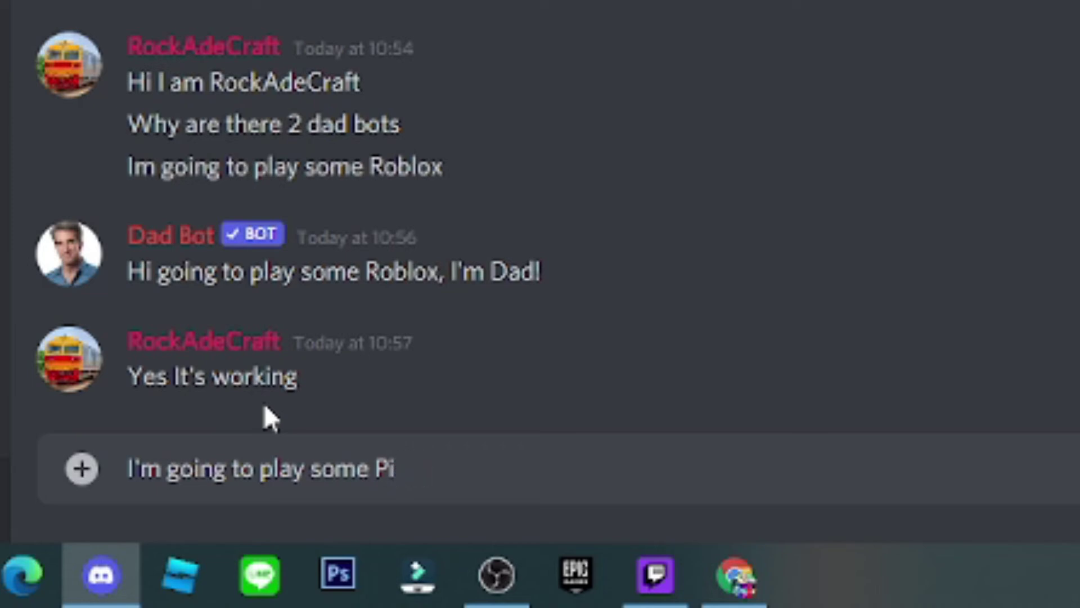
{"action": "type", "text": "g"}
{"action": "key", "text": "BackSpace"}
{"action": "type", "text": "gg"}
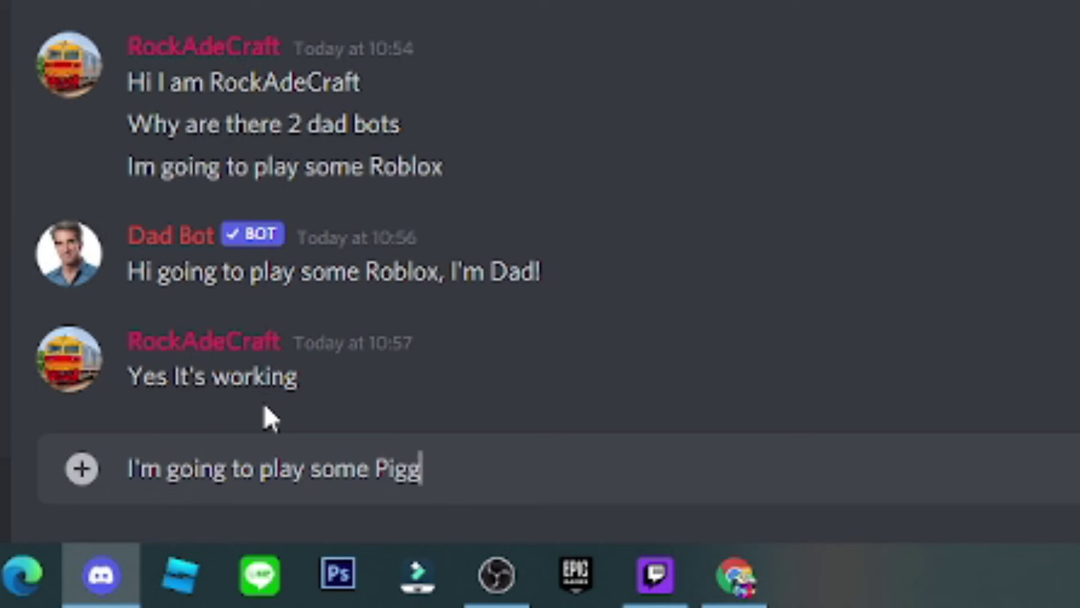
{"action": "type", "text": "y"}
{"action": "key", "text": "ctrl+a"}
{"action": "key", "text": "BackSpace"}
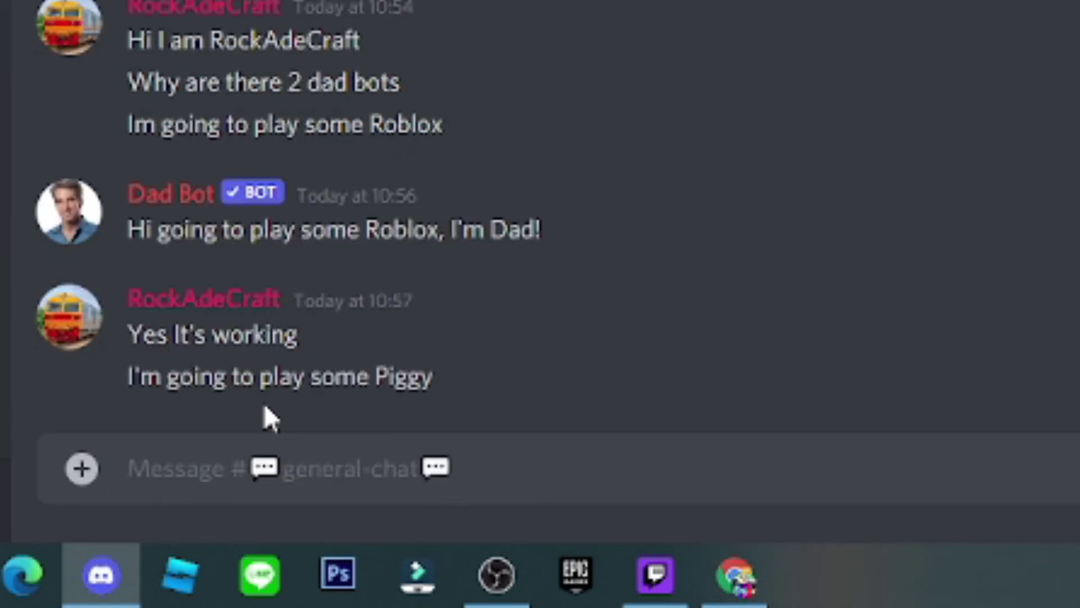